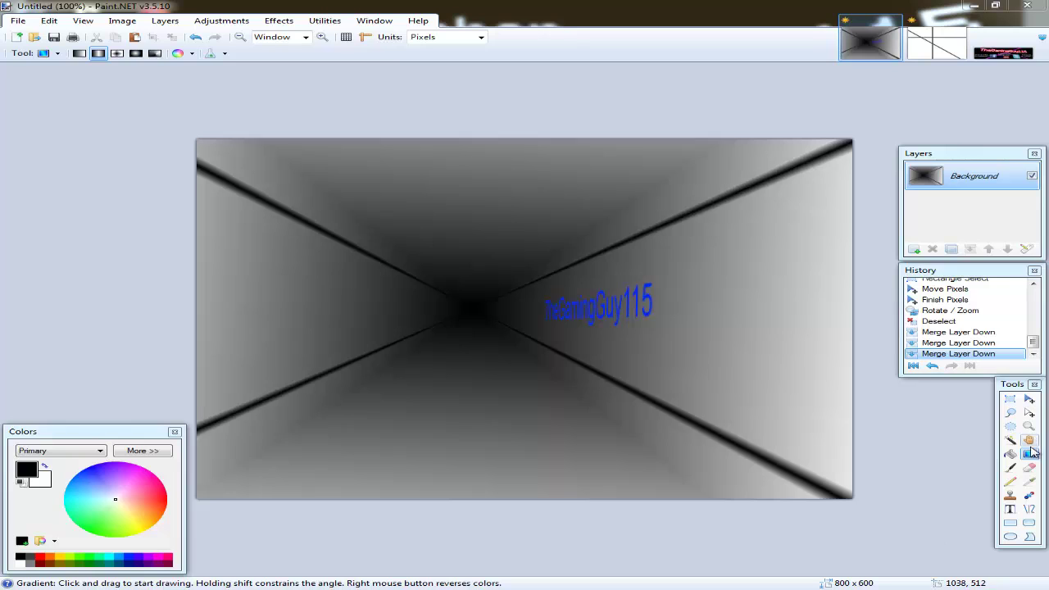
# Step: Keep the Gradient tool active and switch to the crossed-lines image
pyautogui.click(34, 55)
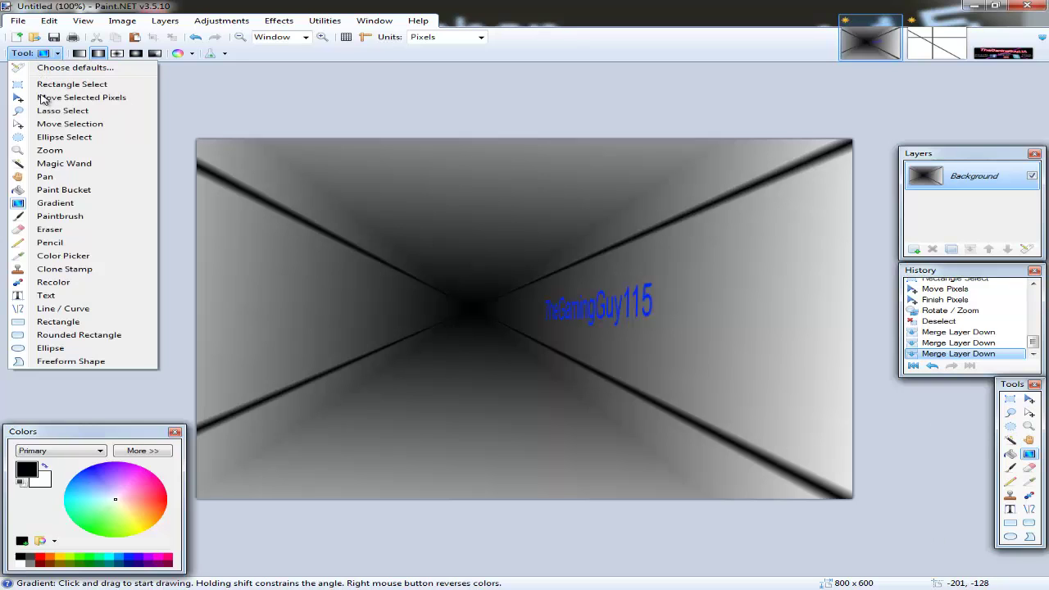
pyautogui.click(65, 206)
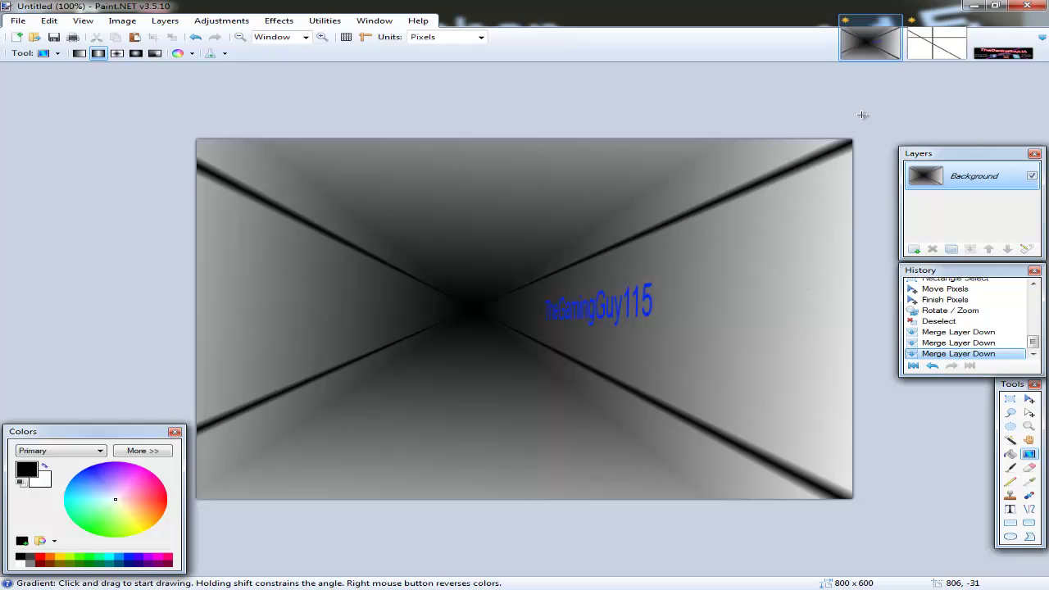
pyautogui.click(947, 51)
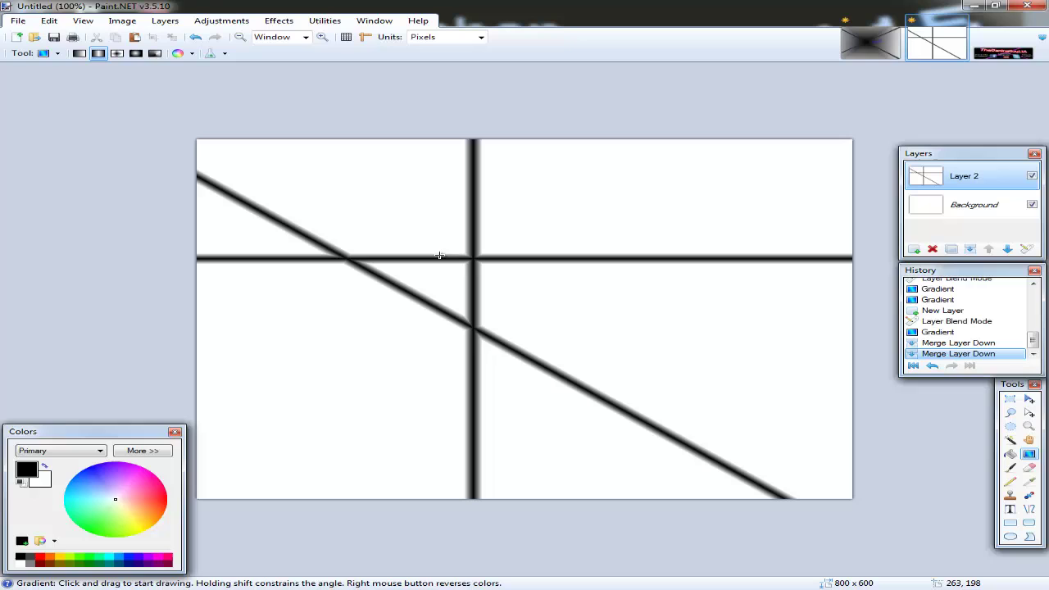
# Step: Preview Layer 2 in Negation blend mode, then discard the change
pyautogui.doubleClick(945, 185)
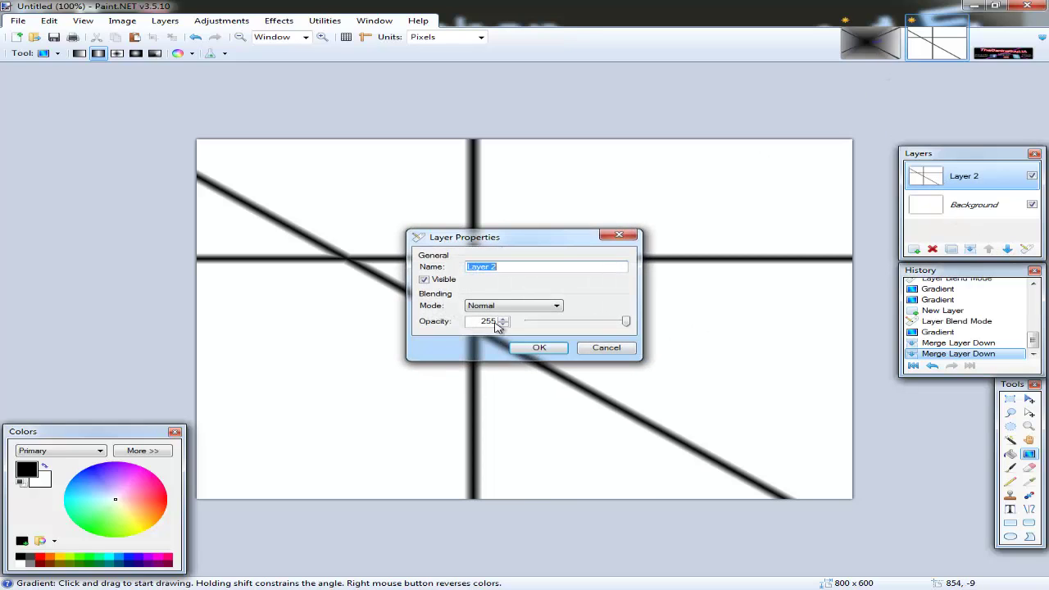
pyautogui.click(509, 305)
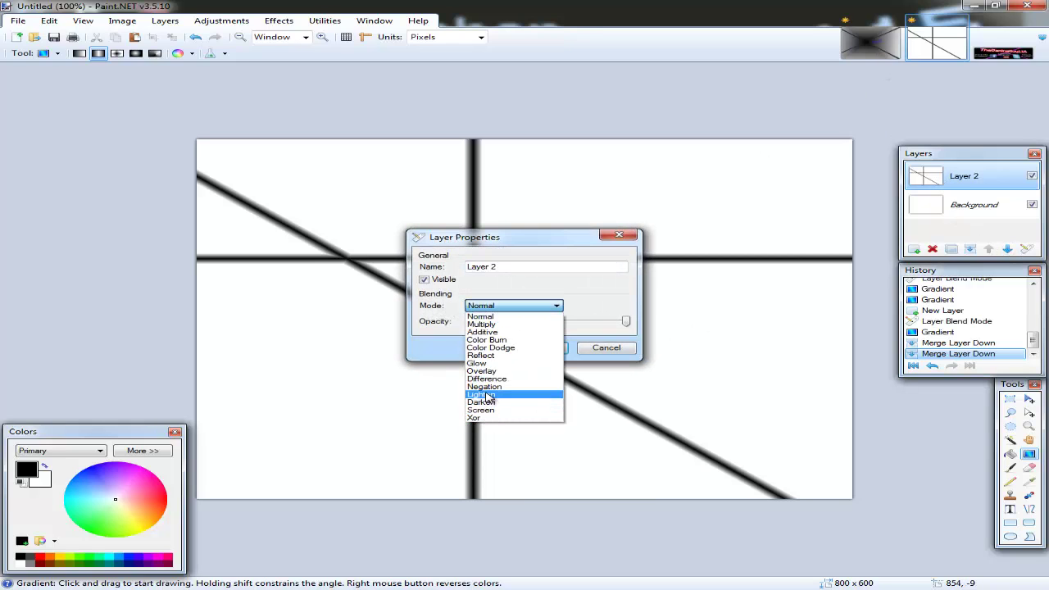
pyautogui.click(487, 395)
pyautogui.moveTo(497, 242); pyautogui.dragTo(611, 111)
pyautogui.click(710, 217)
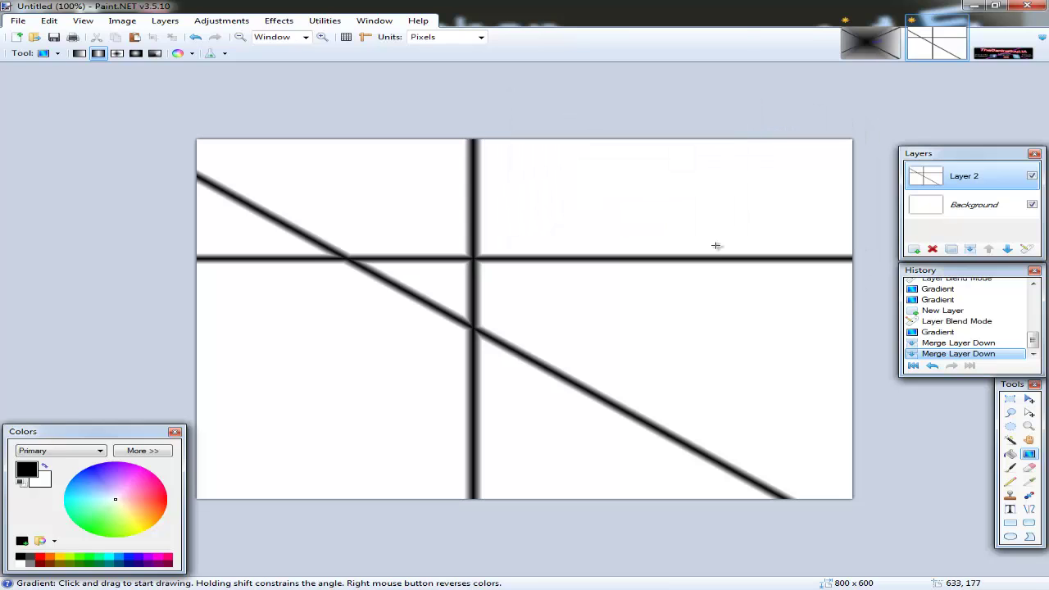
# Step: View the banner for links image, then return to the untitled gradient tunnel image
pyautogui.click(1004, 45)
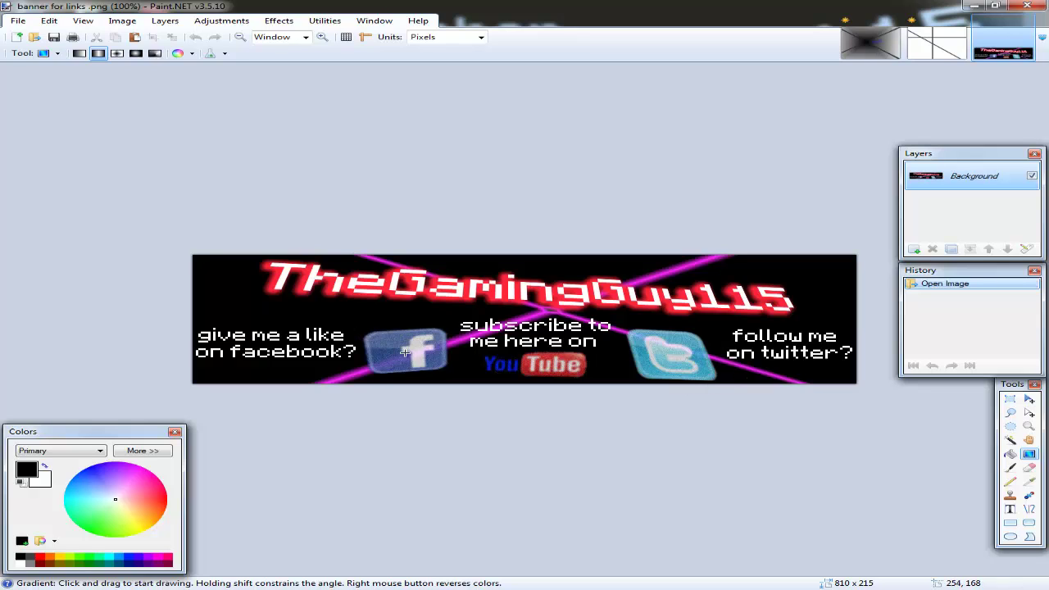
pyautogui.click(874, 51)
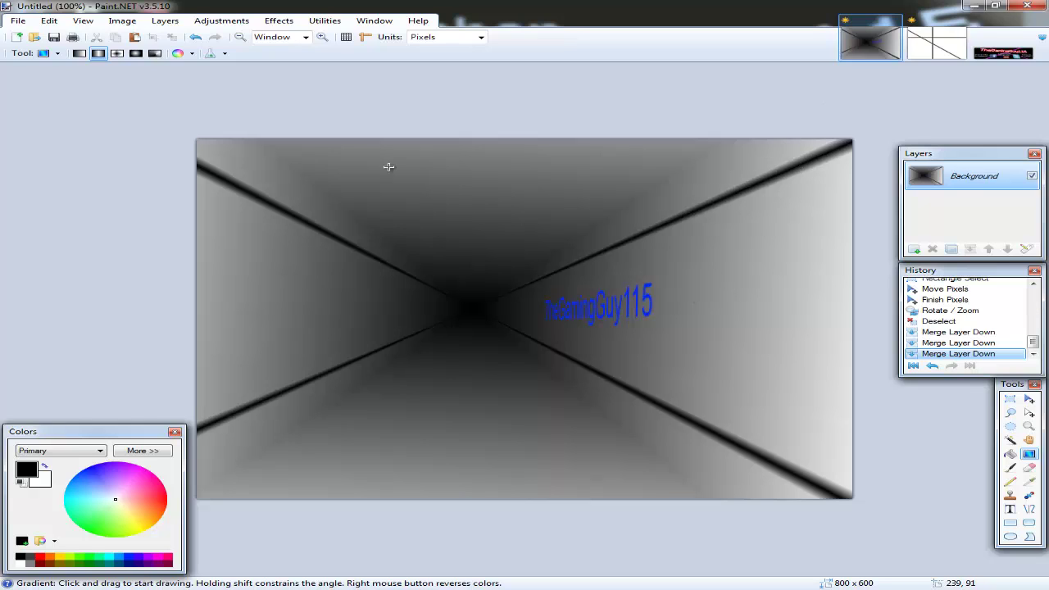
# Step: Create a new blank 800x600 image
pyautogui.click(17, 20)
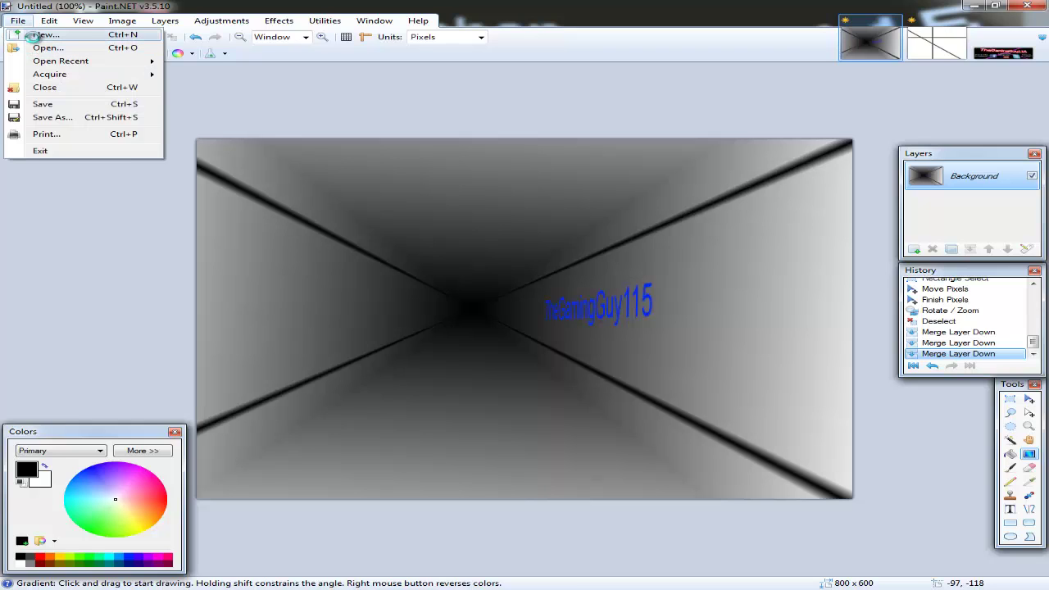
pyautogui.click(38, 36)
pyautogui.click(541, 373)
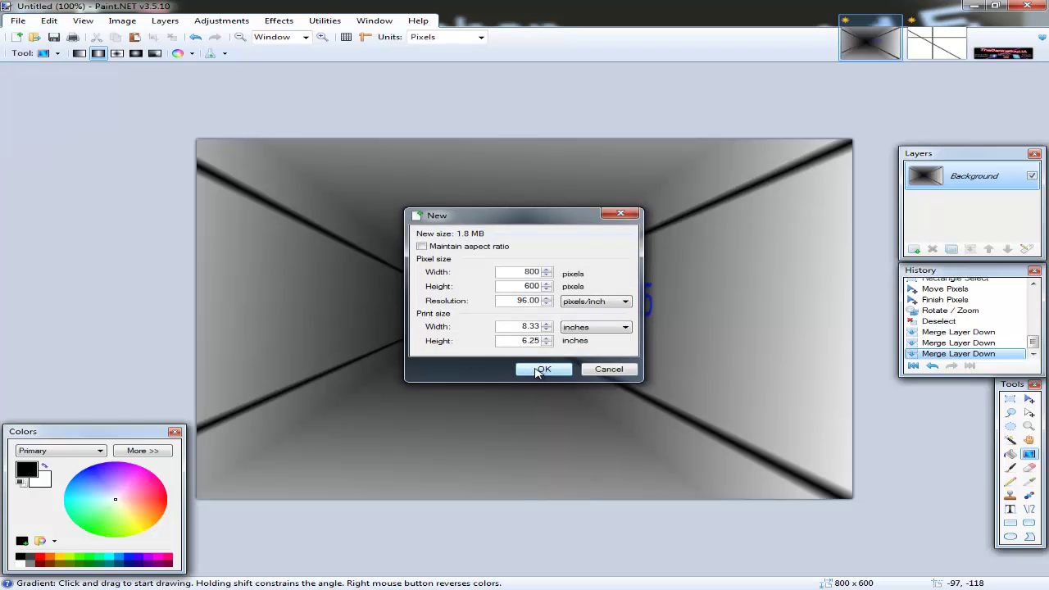
# Step: Draw a vertical linear gradient from black at the top edge to white at the bottom
pyautogui.click(78, 53)
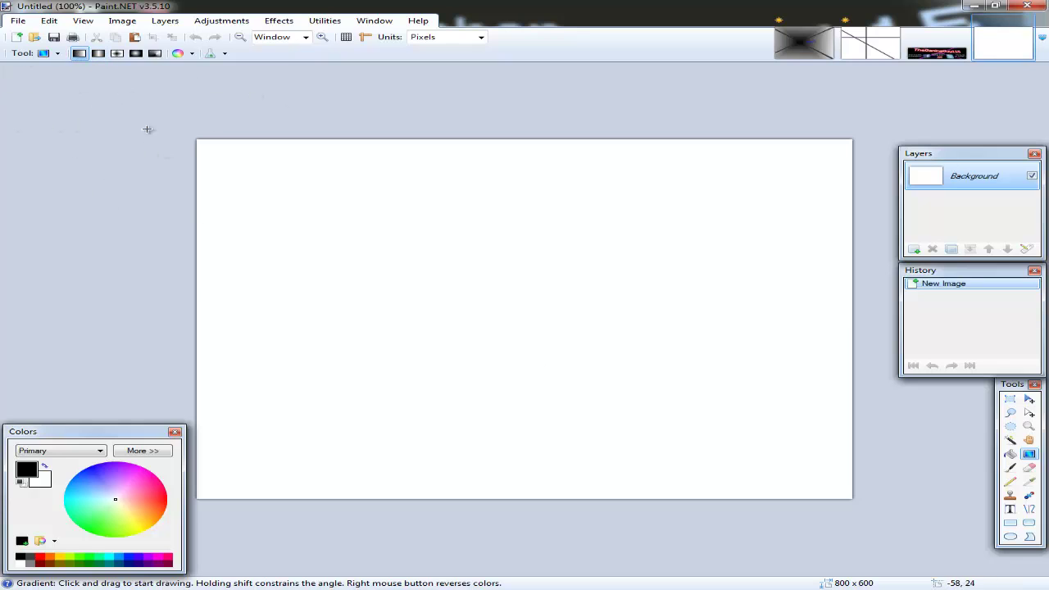
pyautogui.moveTo(528, 224); pyautogui.dragTo(531, 514)
pyautogui.moveTo(525, 181); pyautogui.dragTo(522, 525)
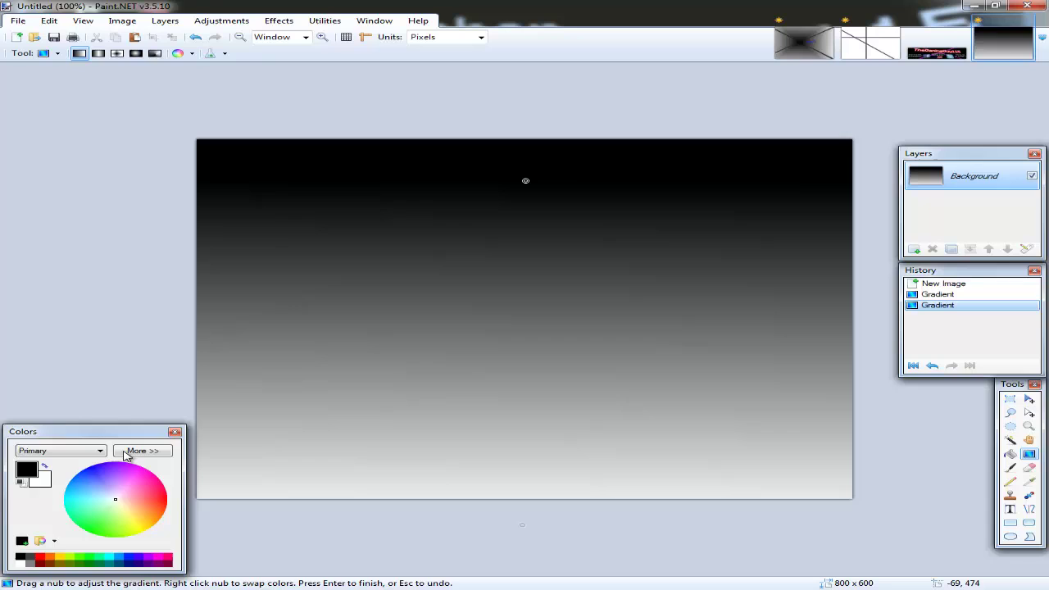
# Step: Try blue, red and green gradient colours, then restore black primary and white secondary
pyautogui.click(130, 559)
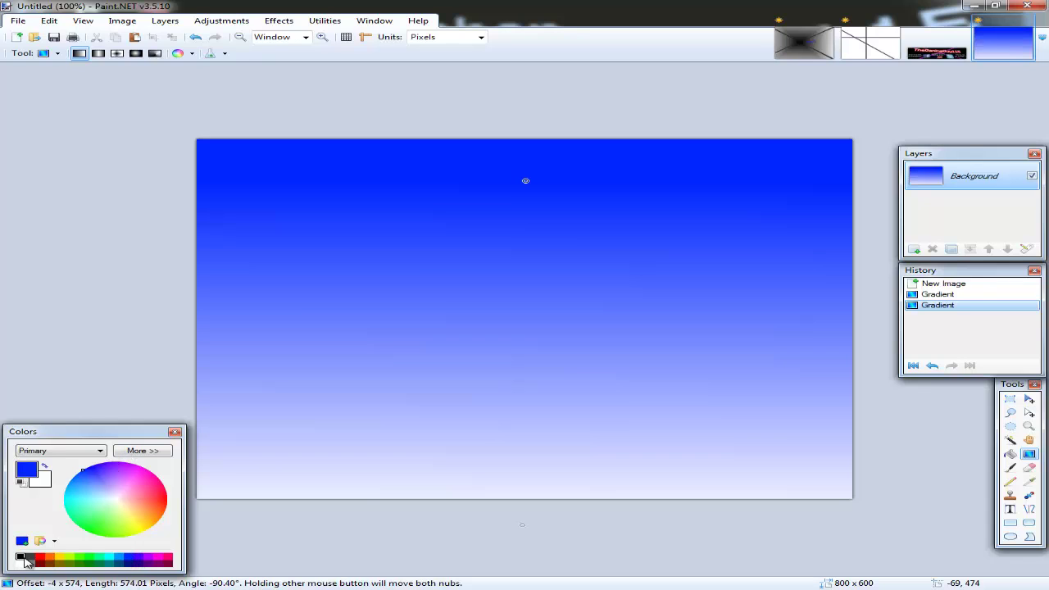
pyautogui.click(39, 558)
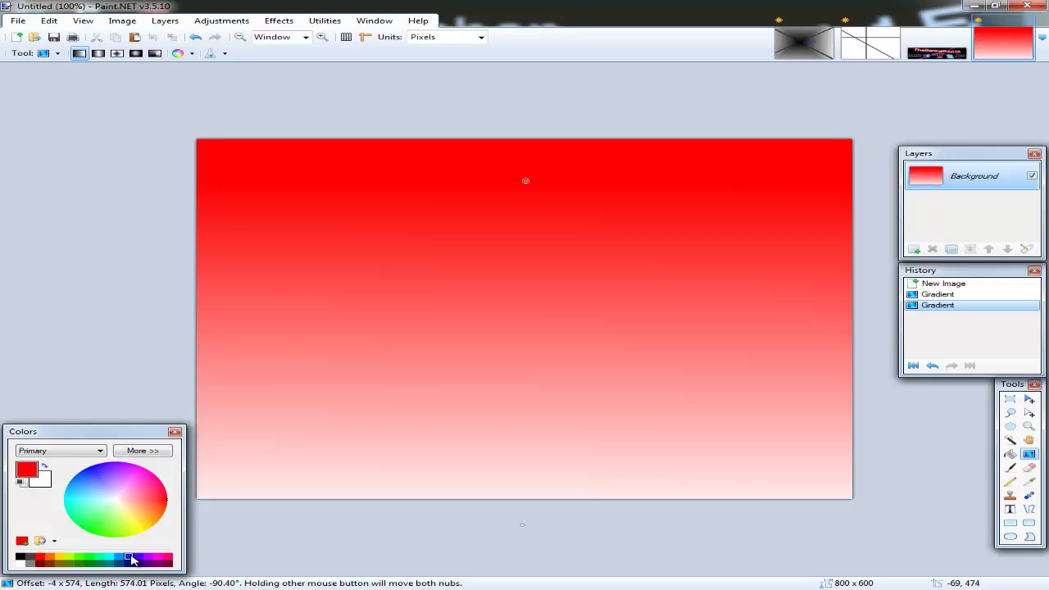
pyautogui.click(131, 558)
pyautogui.click(44, 481)
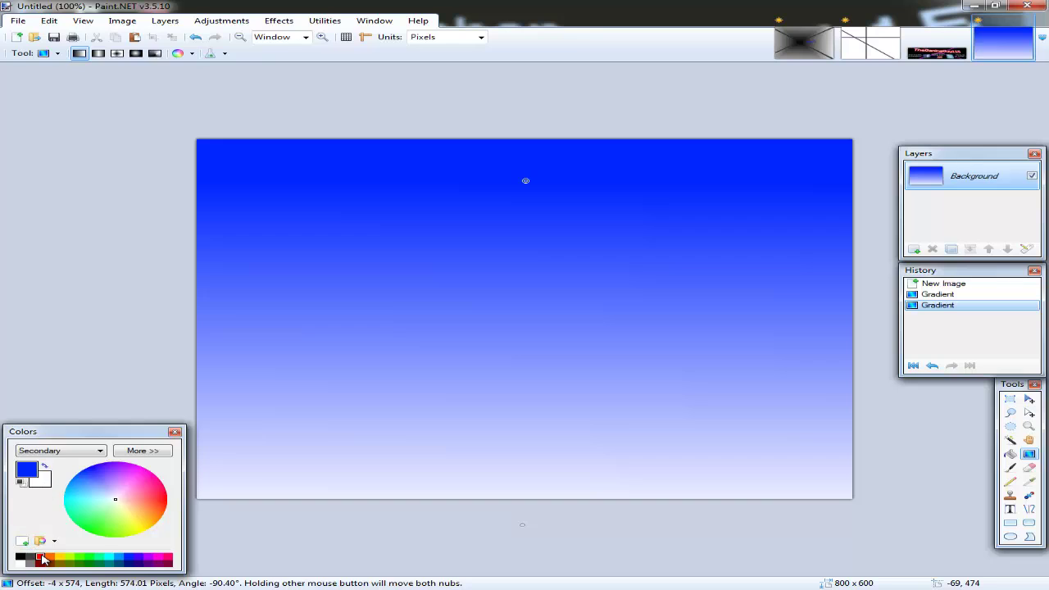
pyautogui.click(42, 559)
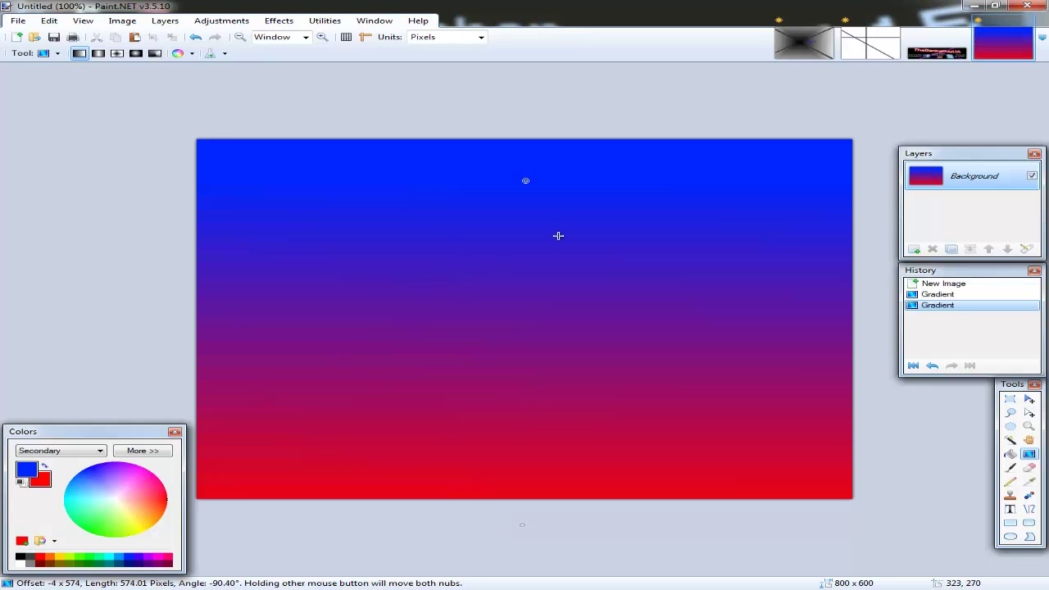
pyautogui.click(87, 558)
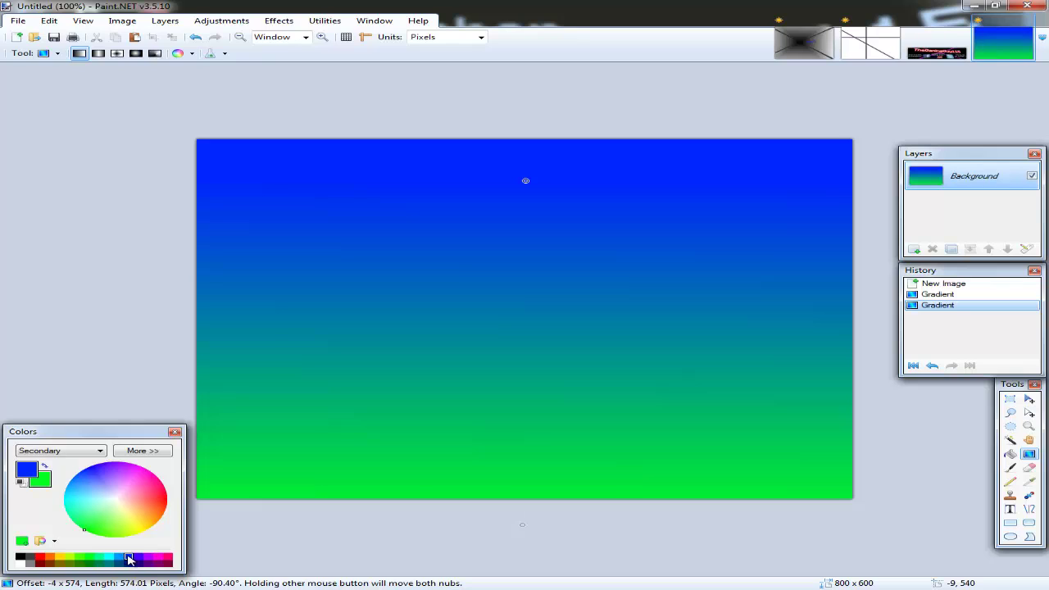
pyautogui.click(128, 559)
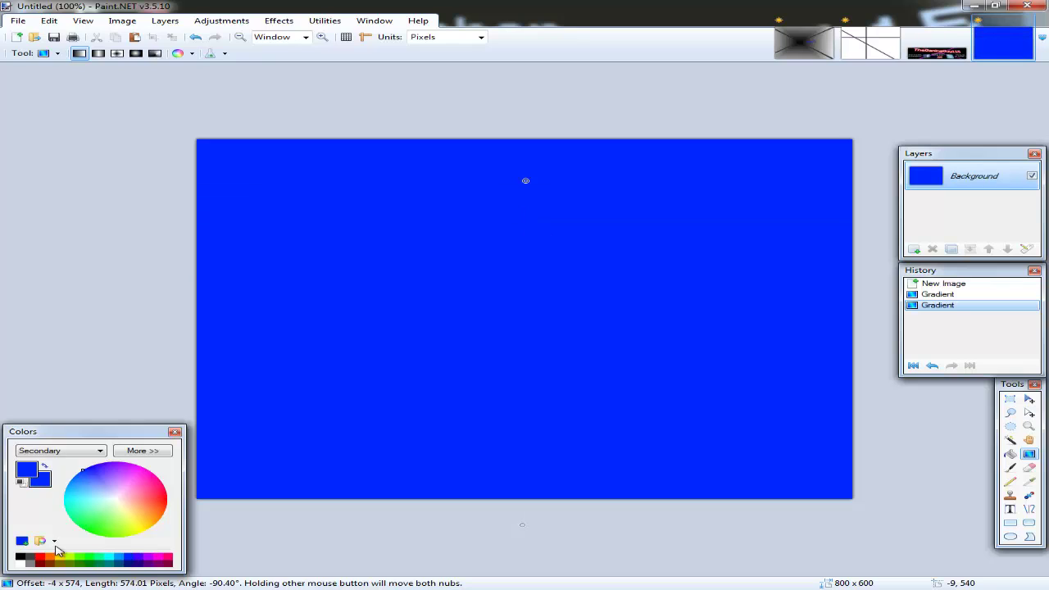
pyautogui.click(20, 564)
pyautogui.click(27, 472)
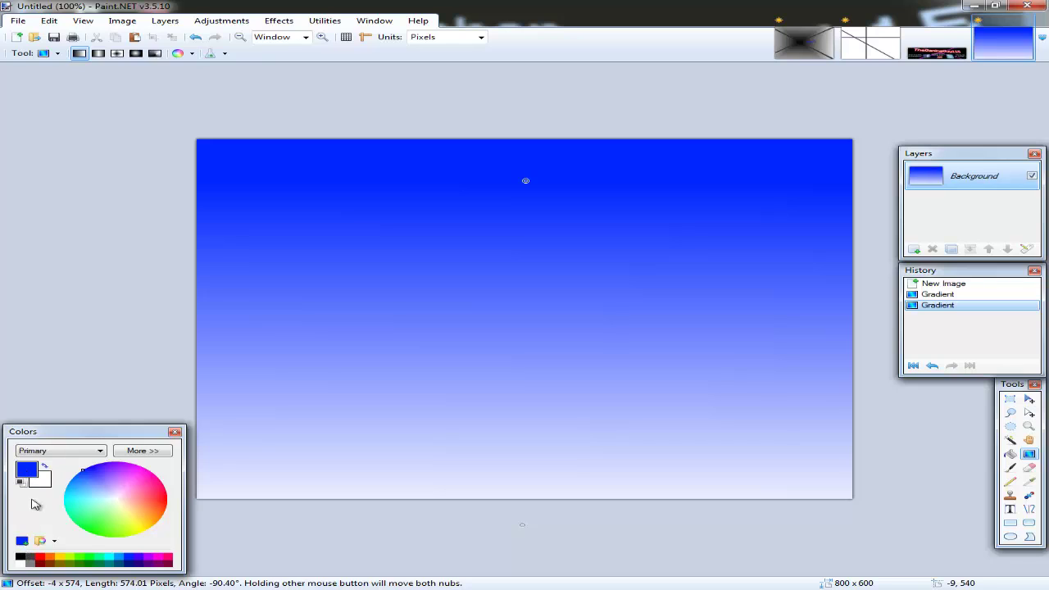
pyautogui.click(20, 559)
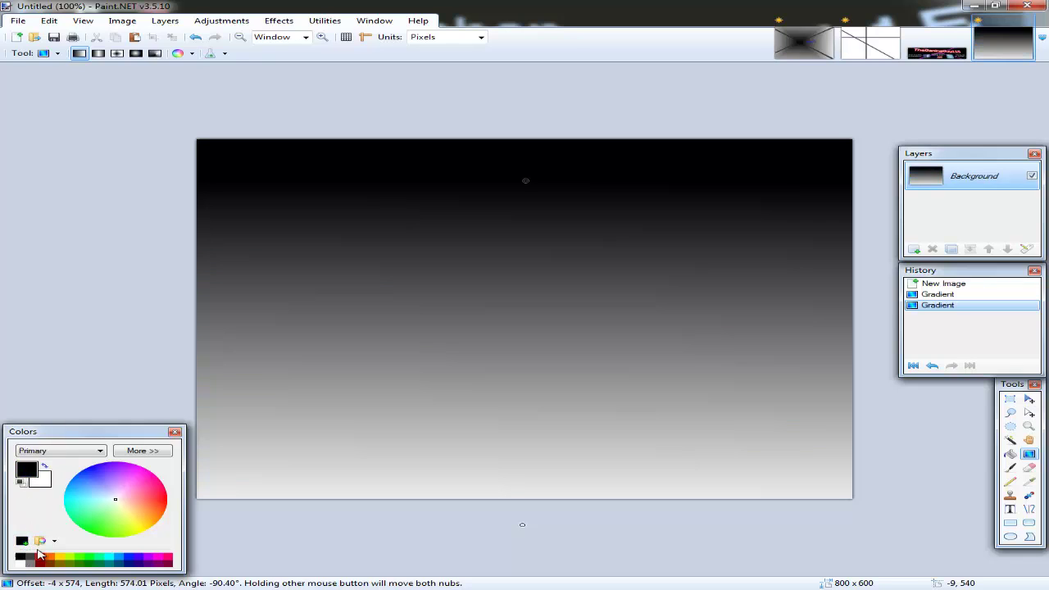
# Step: Draw a thin horizontal black line across the middle using a Linear Reflected gradient
pyautogui.click(97, 53)
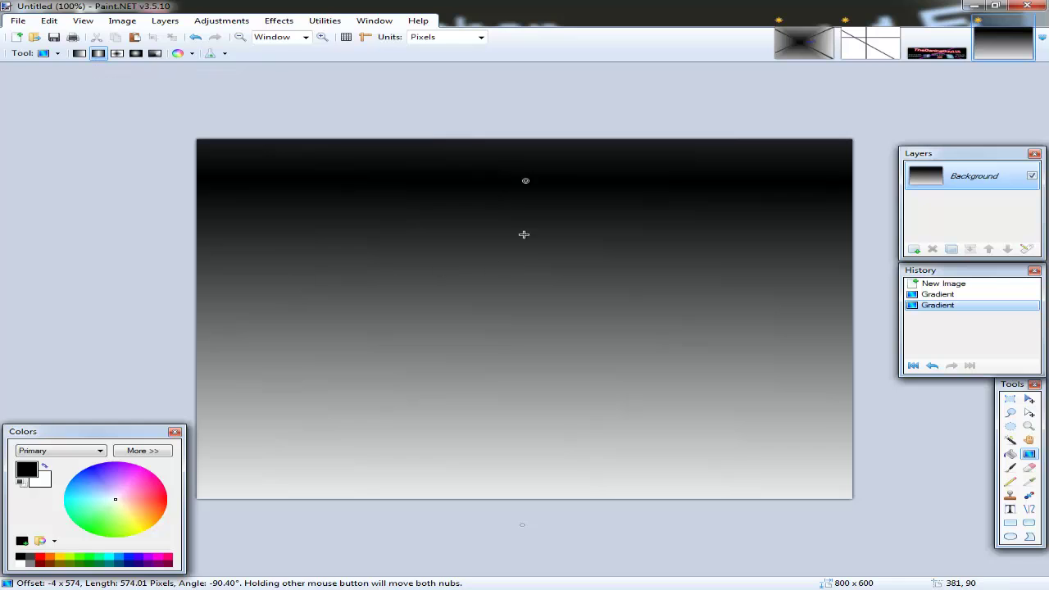
pyautogui.moveTo(507, 315); pyautogui.dragTo(967, 296)
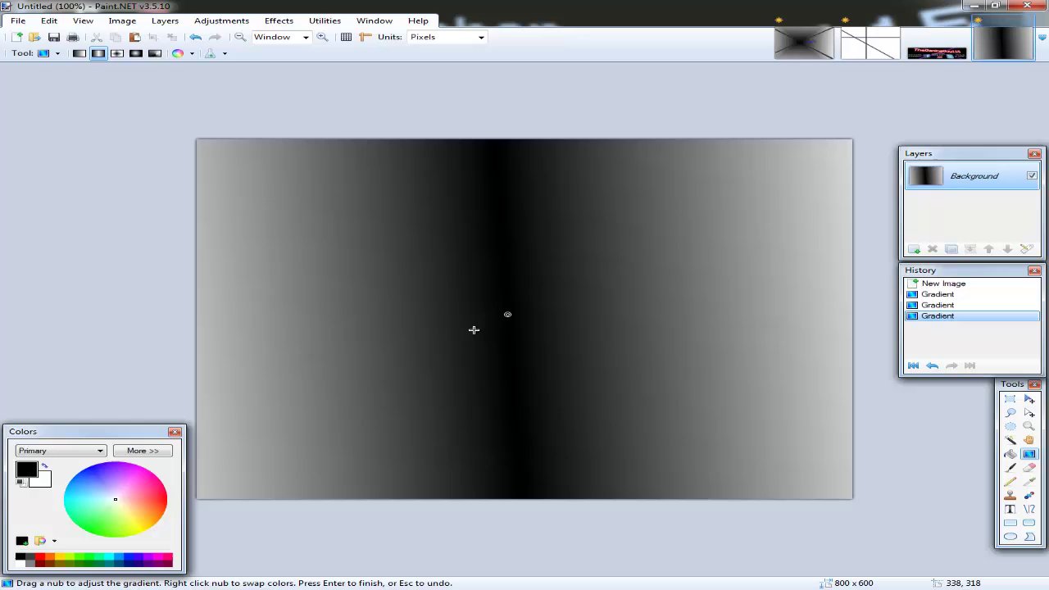
pyautogui.moveTo(590, 314)
pyautogui.mouseDown()
pyautogui.moveTo(574, 356)
pyautogui.moveTo(588, 320)
pyautogui.moveTo(550, 375)
pyautogui.moveTo(564, 387)
pyautogui.moveTo(522, 398)
pyautogui.moveTo(496, 387)
pyautogui.moveTo(598, 330)
pyautogui.moveTo(590, 318)
pyautogui.mouseUp()
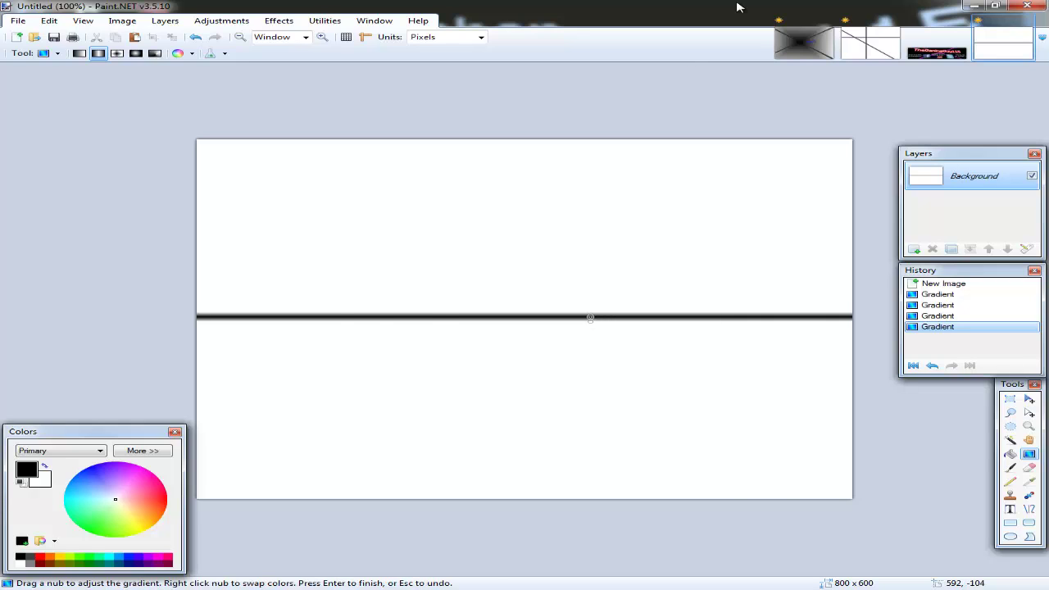
pyautogui.click(861, 58)
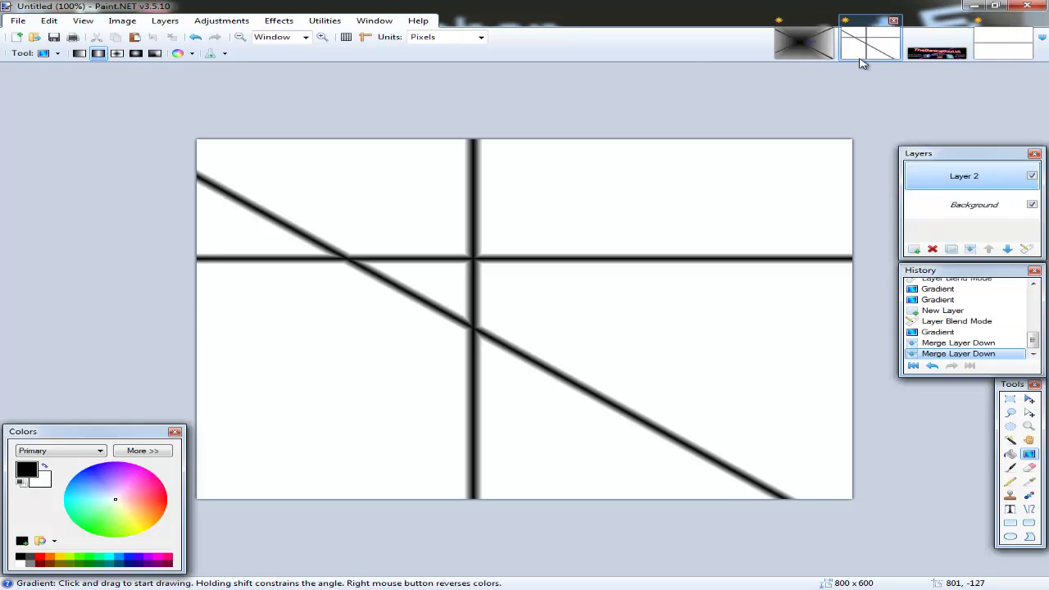
pyautogui.click(1003, 40)
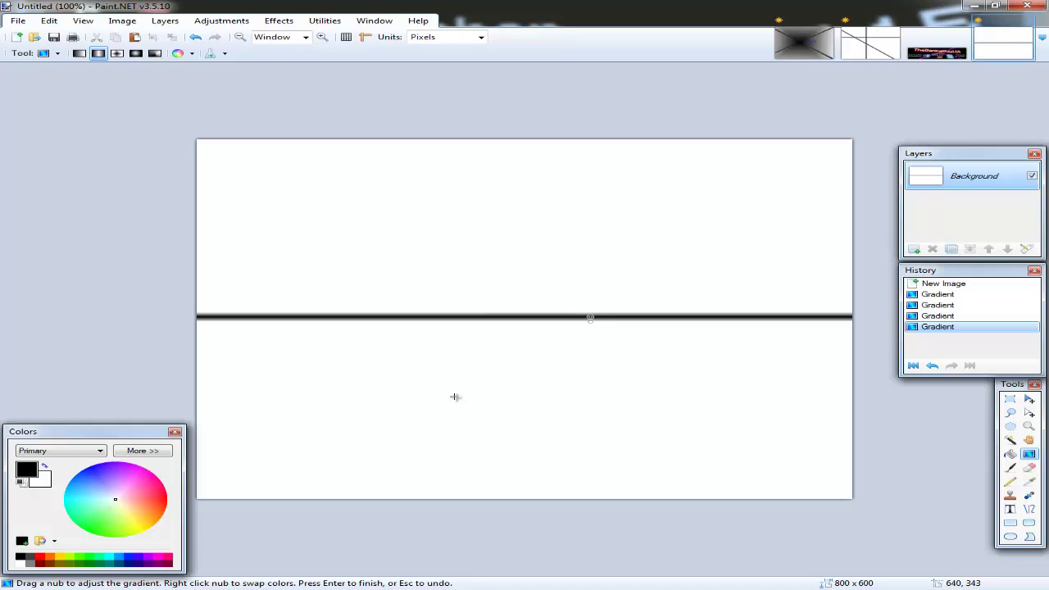
# Step: Add Layer 2 with Darken blending and draw a slanted black line from the top-left corner
pyautogui.click(914, 248)
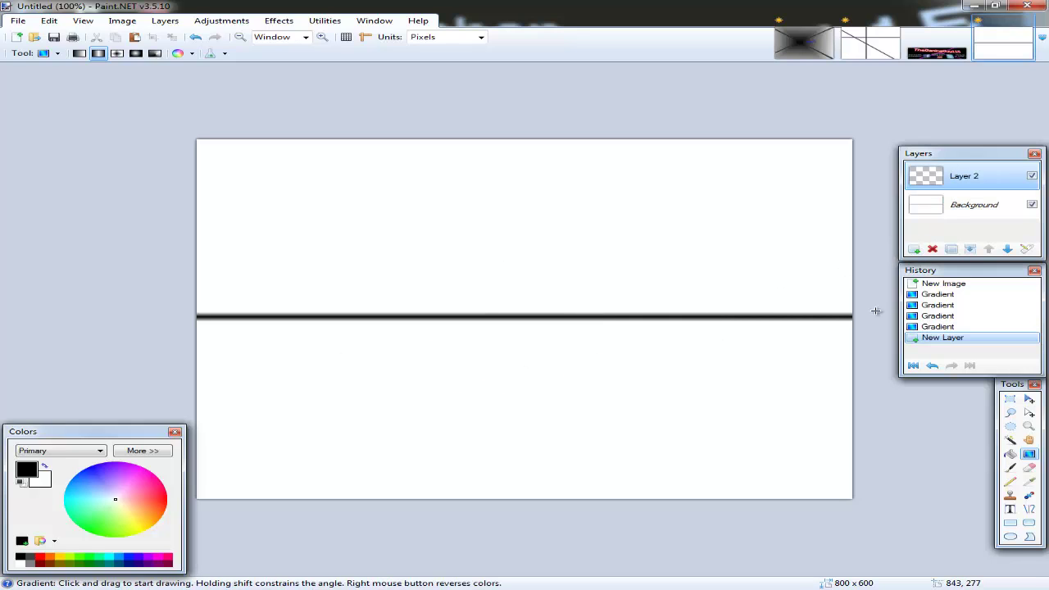
pyautogui.doubleClick(951, 175)
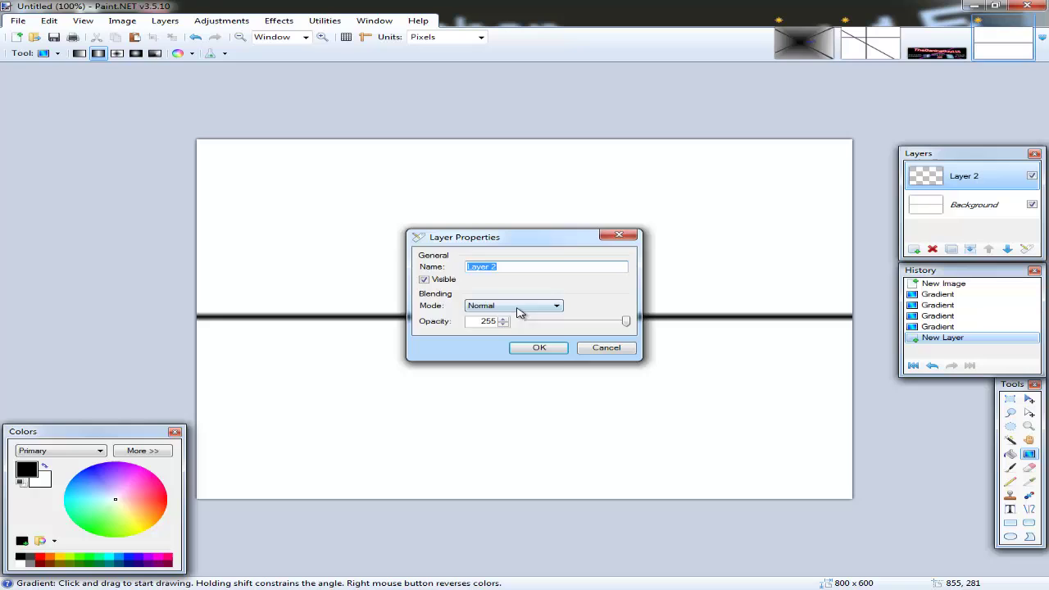
pyautogui.click(518, 306)
pyautogui.click(491, 402)
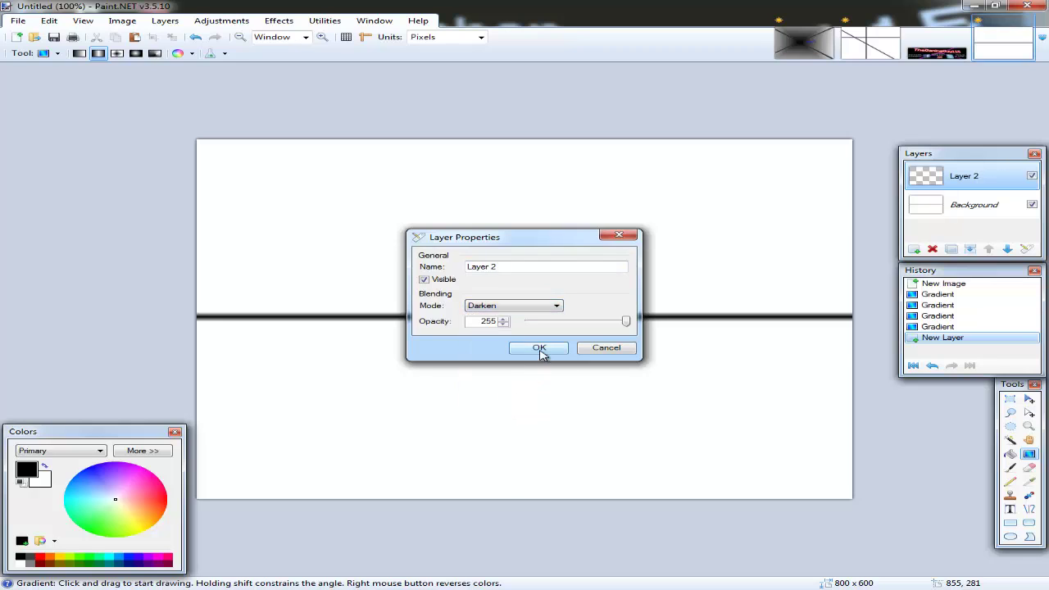
pyautogui.click(539, 347)
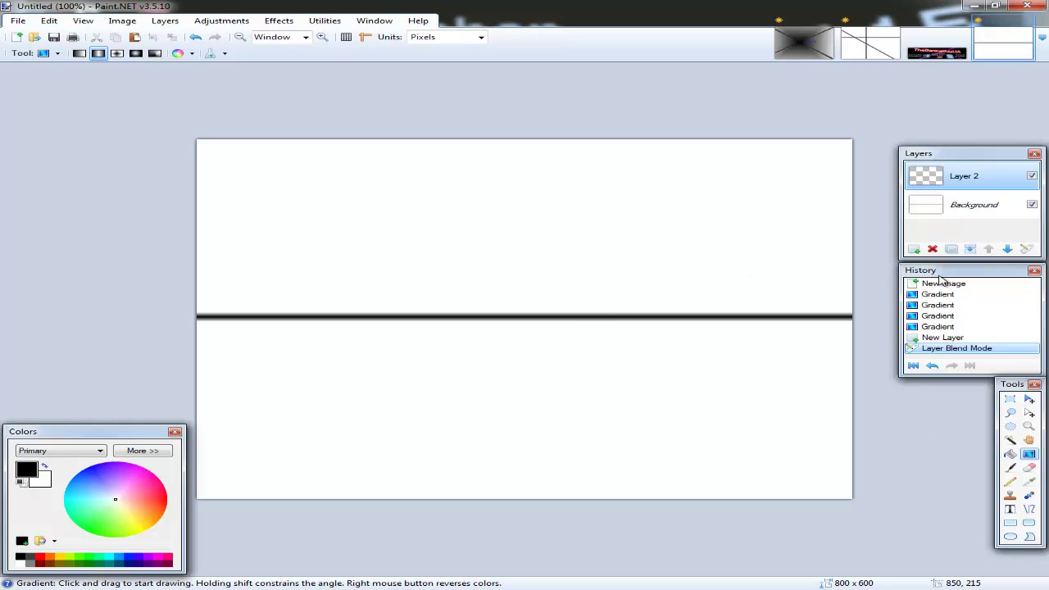
pyautogui.moveTo(382, 387)
pyautogui.mouseDown()
pyautogui.moveTo(404, 387)
pyautogui.moveTo(386, 387)
pyautogui.mouseUp()
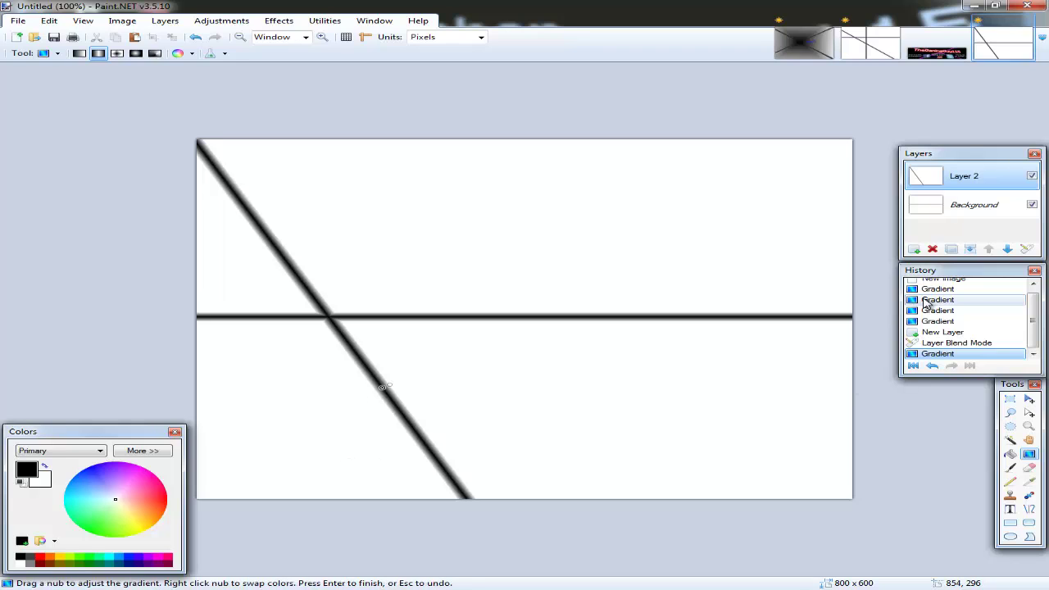
# Step: Add Layer 3 with Darken blending and drag a dark diagonal gradient band across it
pyautogui.click(914, 248)
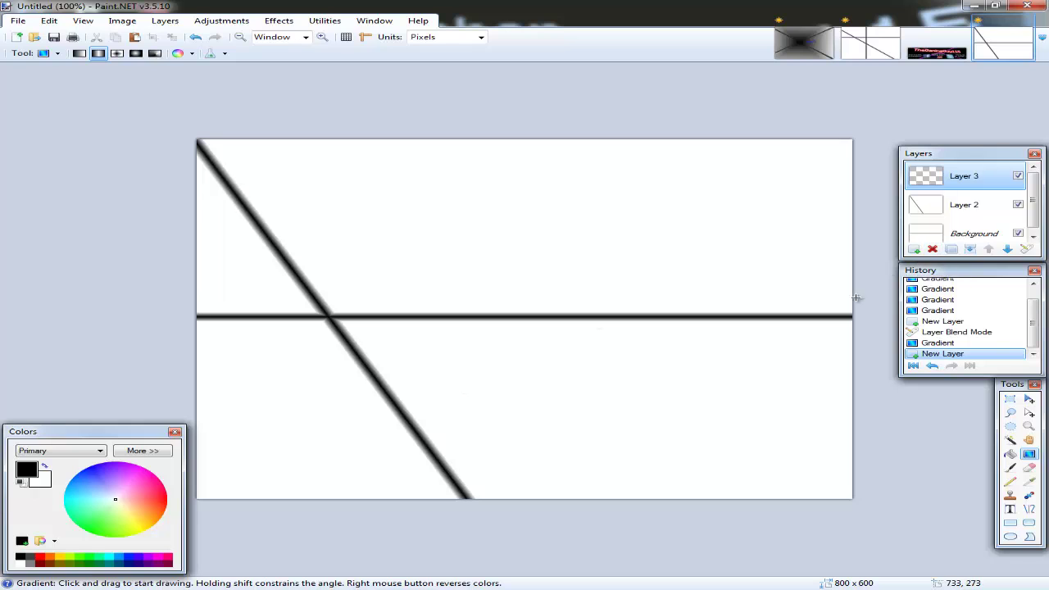
pyautogui.doubleClick(967, 180)
pyautogui.click(516, 306)
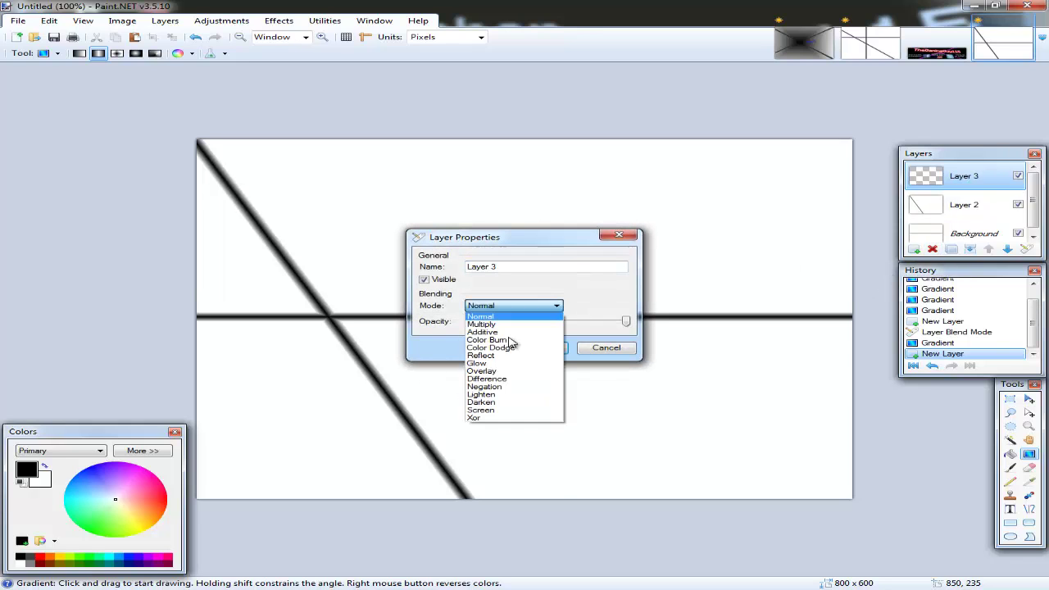
pyautogui.click(501, 401)
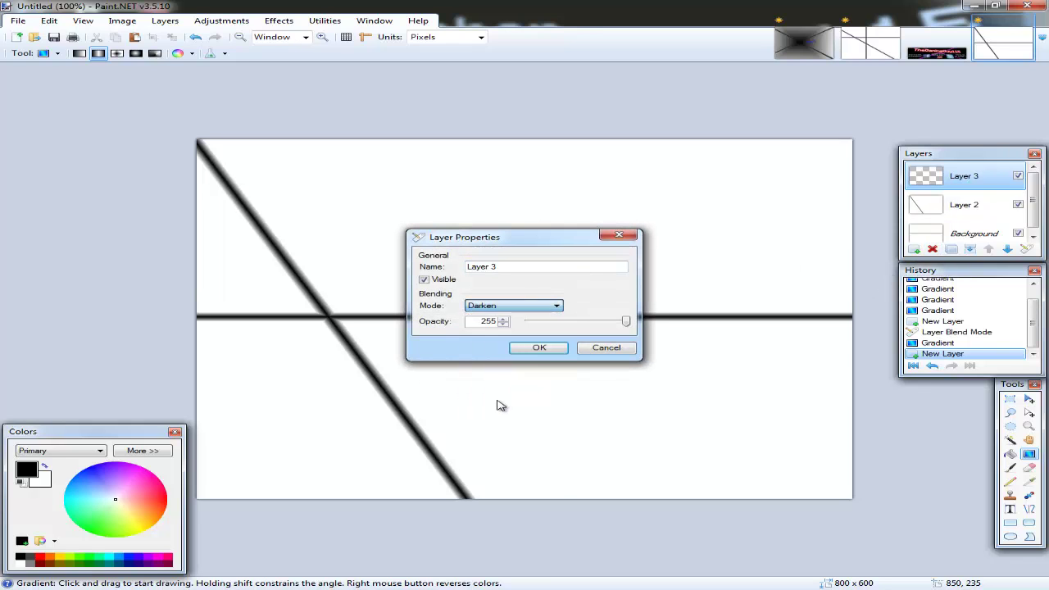
pyautogui.click(541, 349)
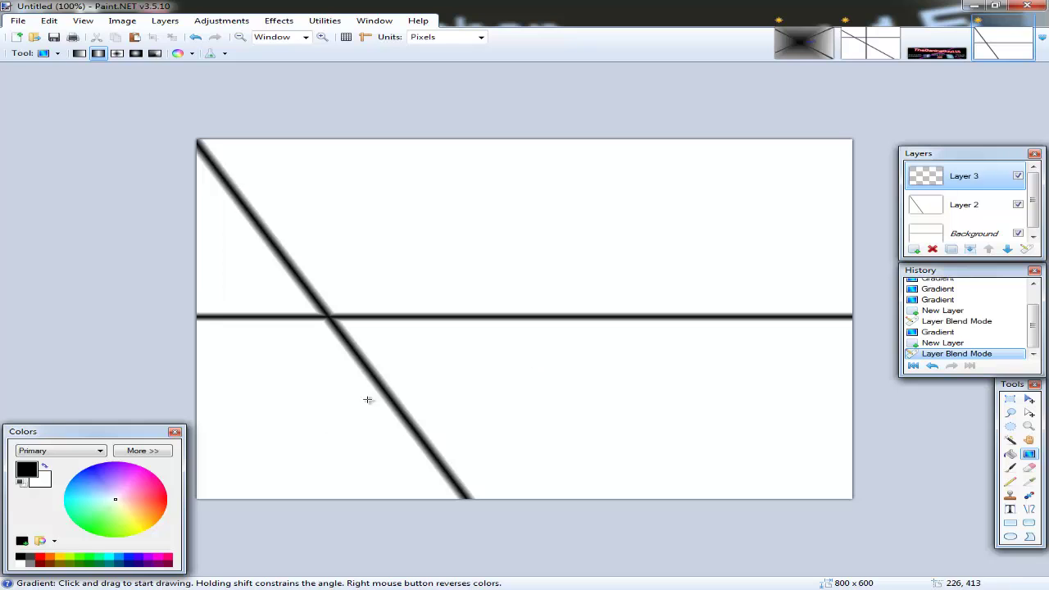
pyautogui.moveTo(335, 405); pyautogui.dragTo(869, 332)
pyautogui.moveTo(594, 290); pyautogui.dragTo(809, 177)
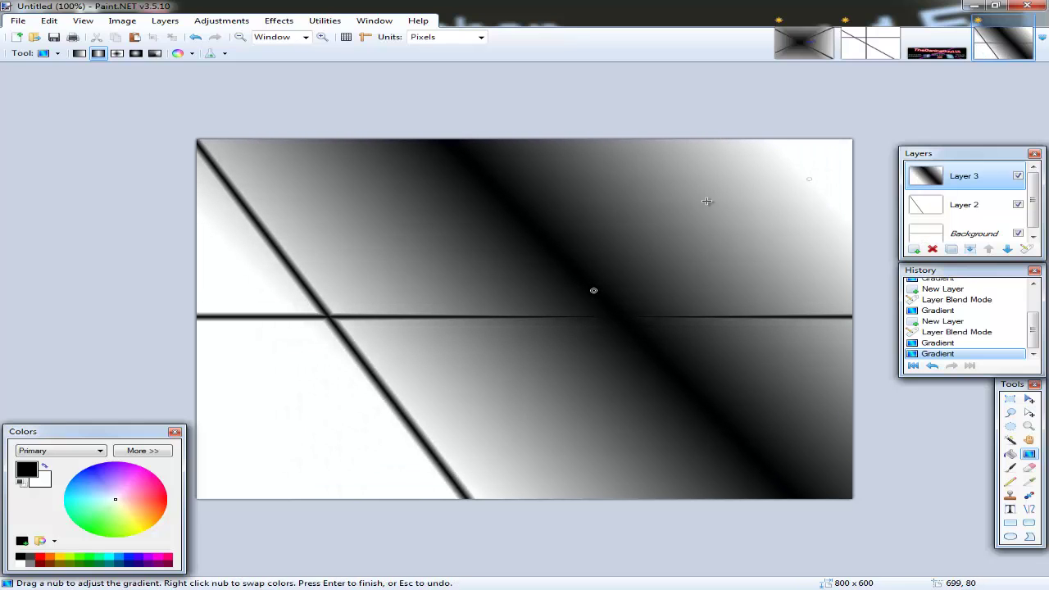
# Step: Draw a compact diamond gradient on Layer 3, dark in the upper right above the line
pyautogui.click(117, 53)
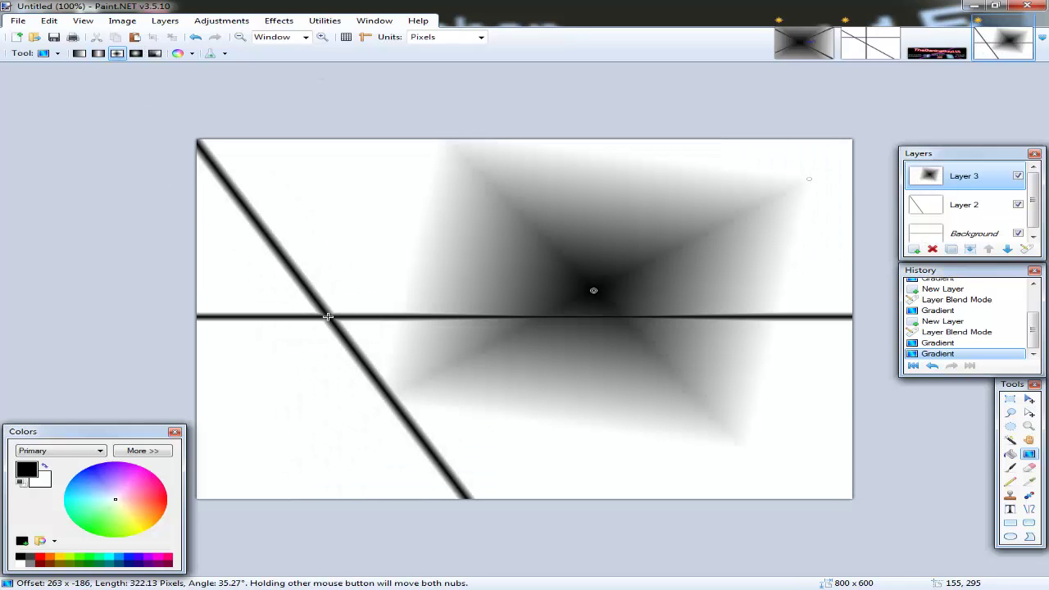
pyautogui.moveTo(331, 316); pyautogui.dragTo(1048, 142)
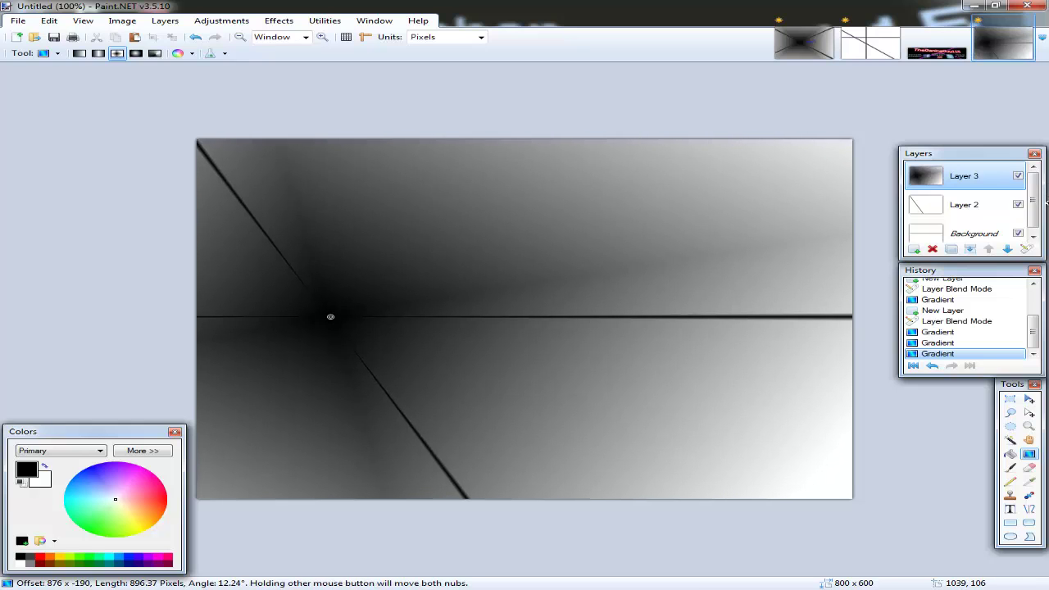
pyautogui.moveTo(1046, 203); pyautogui.dragTo(1046, 205)
pyautogui.moveTo(611, 227); pyautogui.dragTo(752, 319)
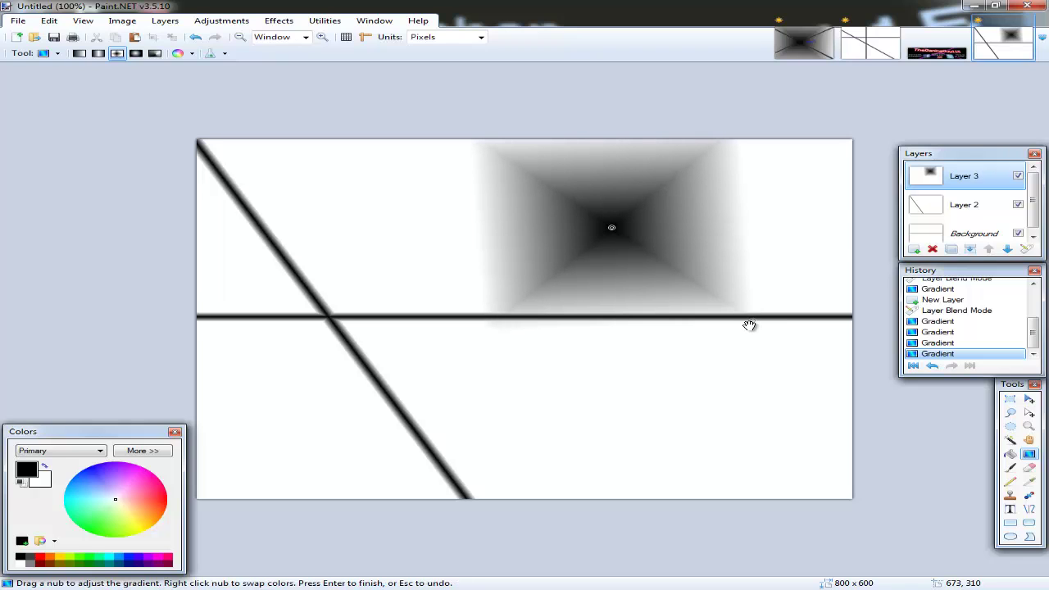
# Step: Replace Layer 3's gradient with a large radial gradient centred near the canvas middle
pyautogui.click(136, 54)
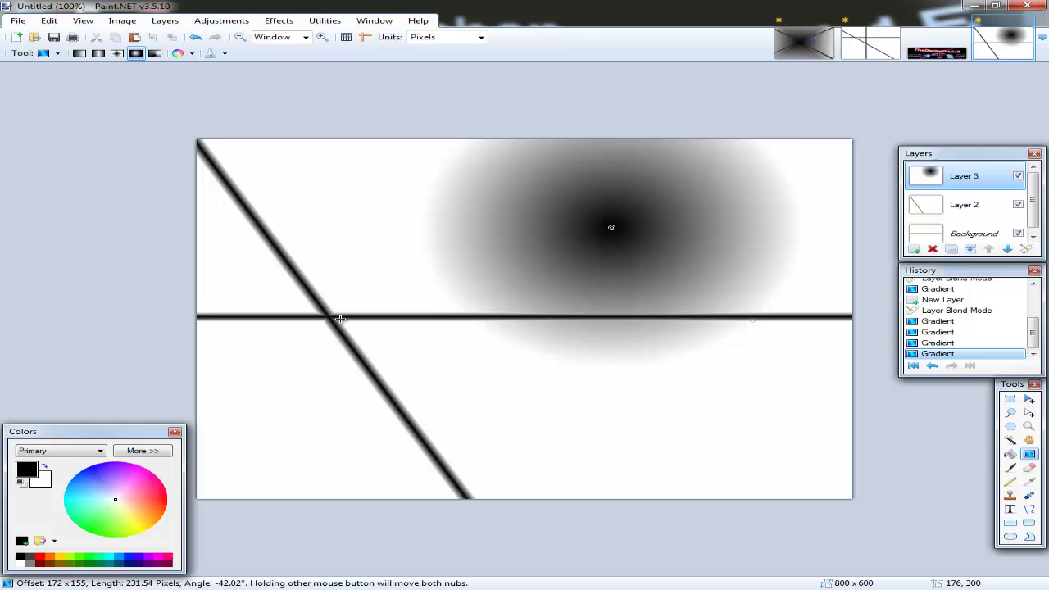
pyautogui.moveTo(343, 319); pyautogui.dragTo(949, 258)
pyautogui.moveTo(342, 330)
pyautogui.mouseDown()
pyautogui.moveTo(874, 248)
pyautogui.moveTo(414, 310)
pyautogui.moveTo(351, 329)
pyautogui.mouseUp()
pyautogui.moveTo(444, 334); pyautogui.dragTo(807, 294)
# Step: Draw a conical gradient on Layer 3 with its point on the horizontal line's centre
pyautogui.click(155, 52)
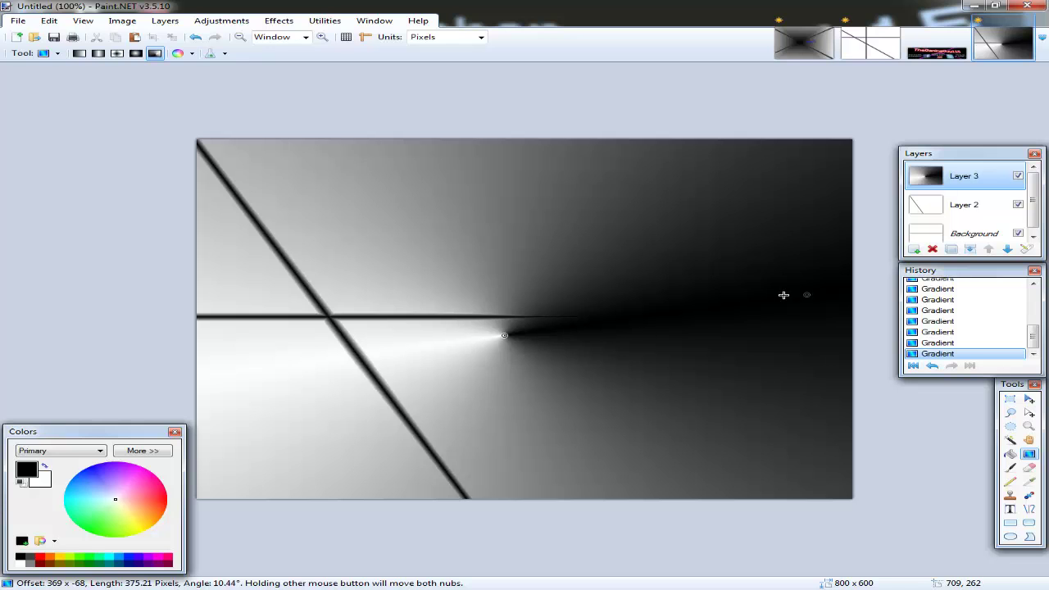
pyautogui.moveTo(807, 295); pyautogui.dragTo(505, 193)
pyautogui.moveTo(515, 455); pyautogui.dragTo(465, 385)
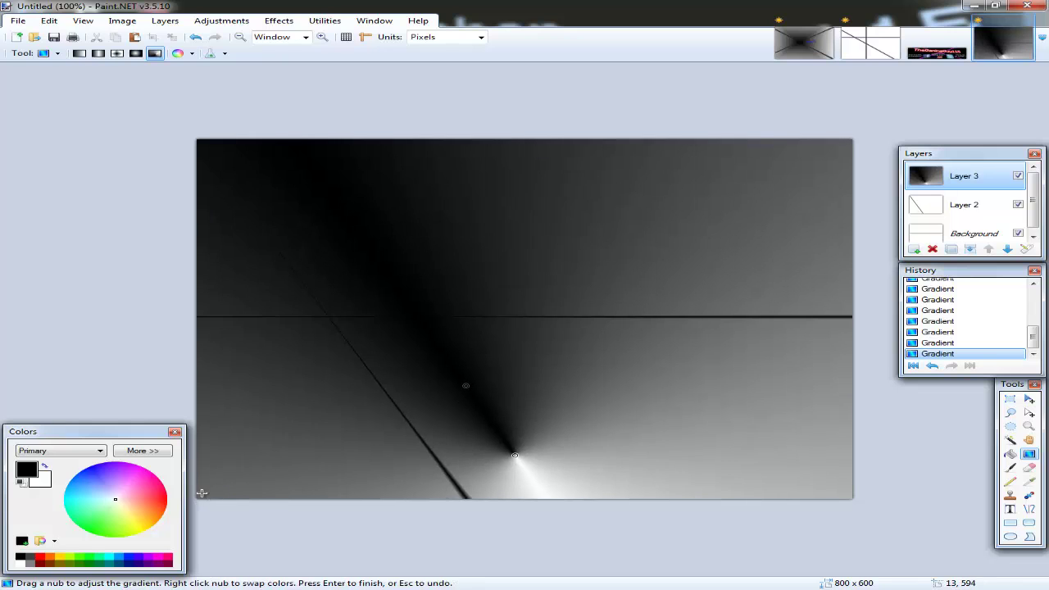
pyautogui.moveTo(200, 492); pyautogui.dragTo(471, 302)
pyautogui.moveTo(509, 271); pyautogui.dragTo(369, 398)
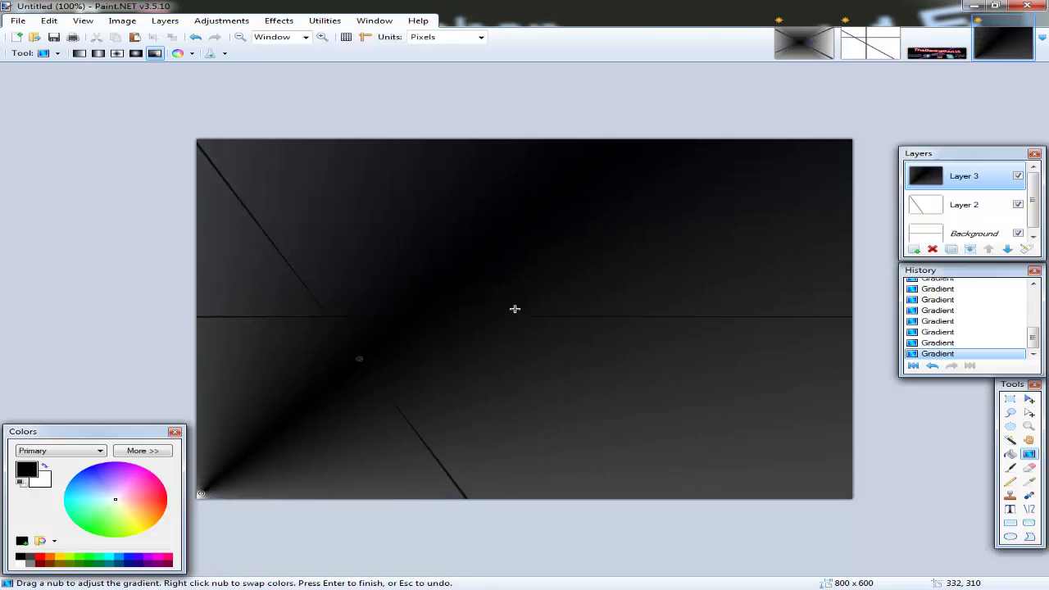
pyautogui.moveTo(521, 304); pyautogui.dragTo(504, 240)
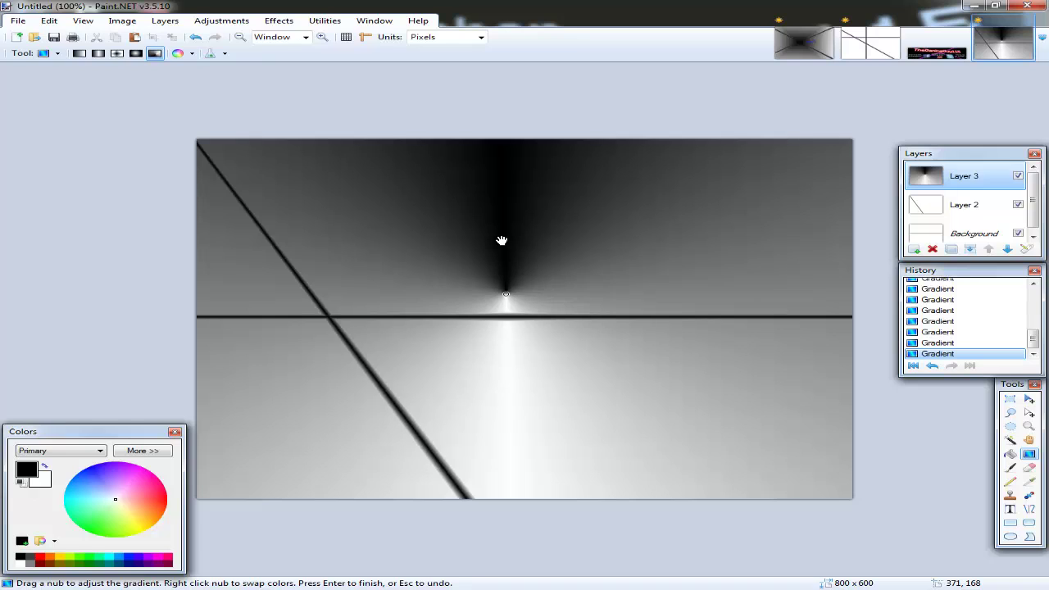
# Step: Merge Layer 3 and Layer 2 down into the Background layer
pyautogui.click(972, 249)
pyautogui.click(974, 251)
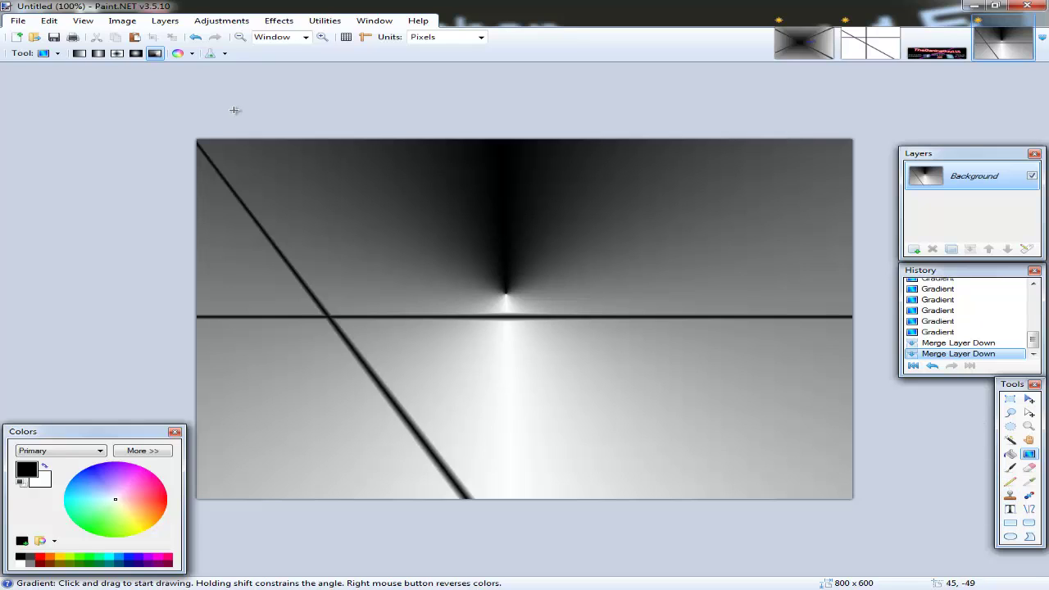
pyautogui.click(283, 21)
pyautogui.moveTo(308, 49)
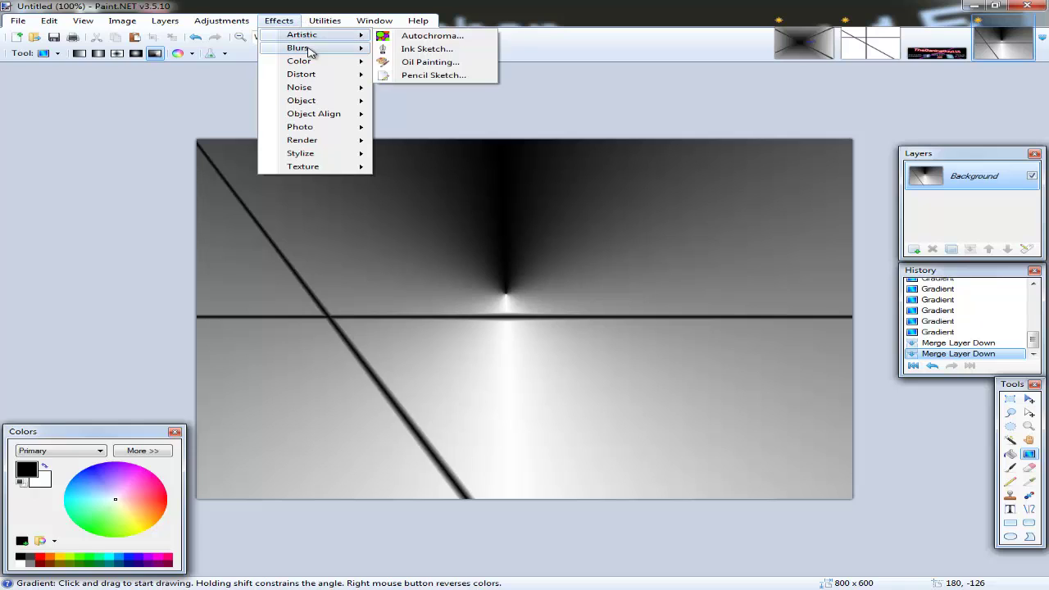
pyautogui.moveTo(314, 81)
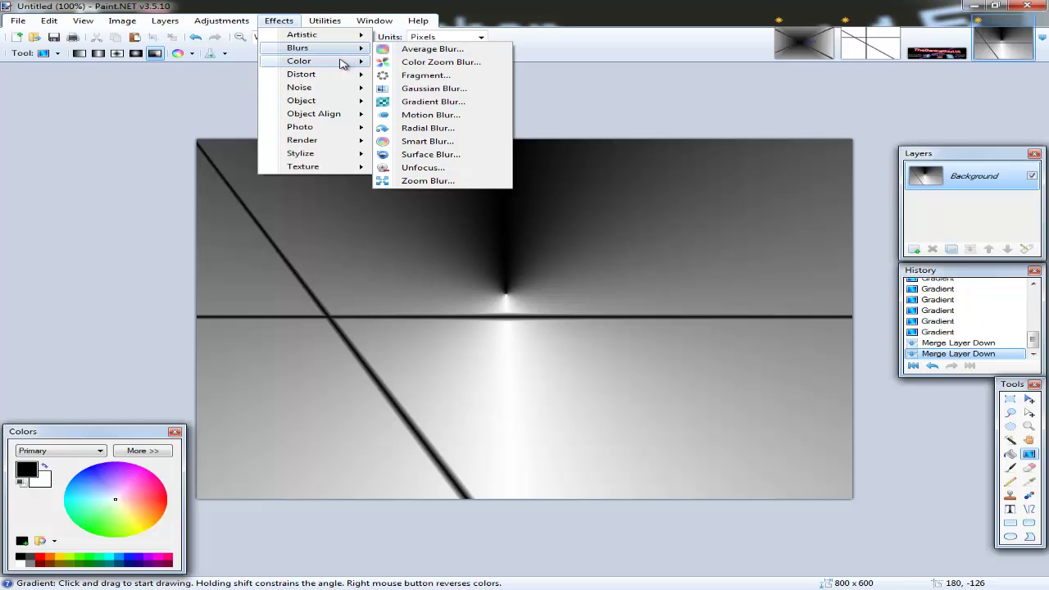
pyautogui.moveTo(363, 64)
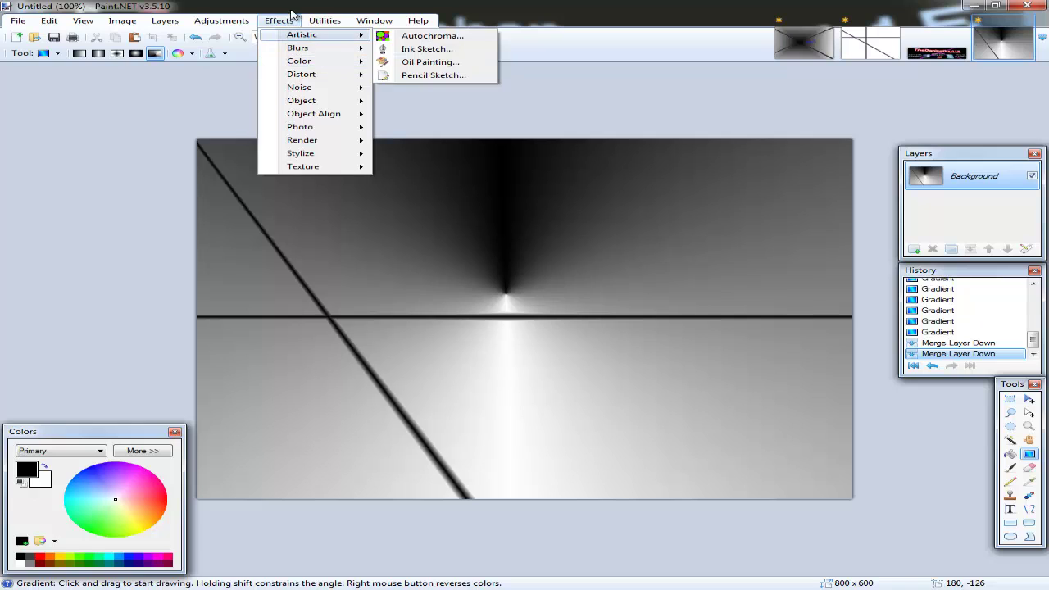
# Step: Fill the Background with a conical gradient aimed just above centre, black fanning up and white down
pyautogui.click(4, 352)
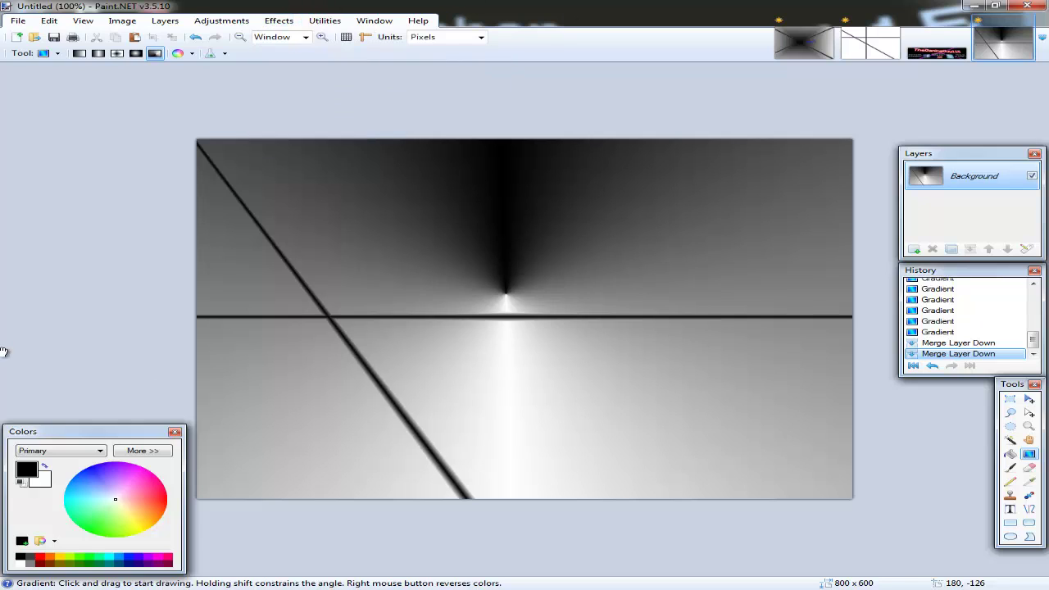
pyautogui.moveTo(4, 353); pyautogui.dragTo(47, 352)
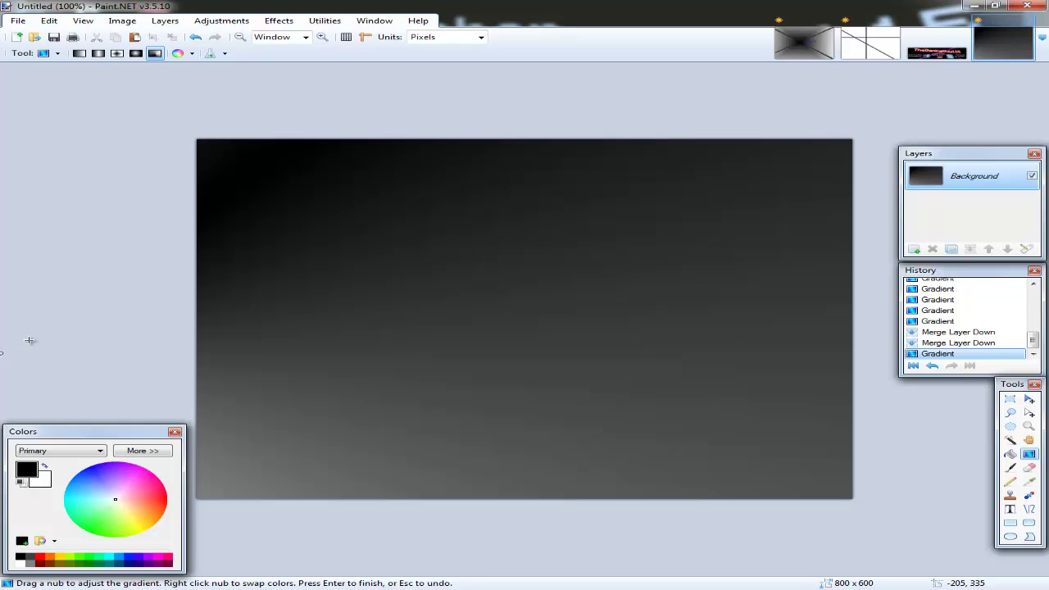
pyautogui.moveTo(558, 255); pyautogui.dragTo(557, 201)
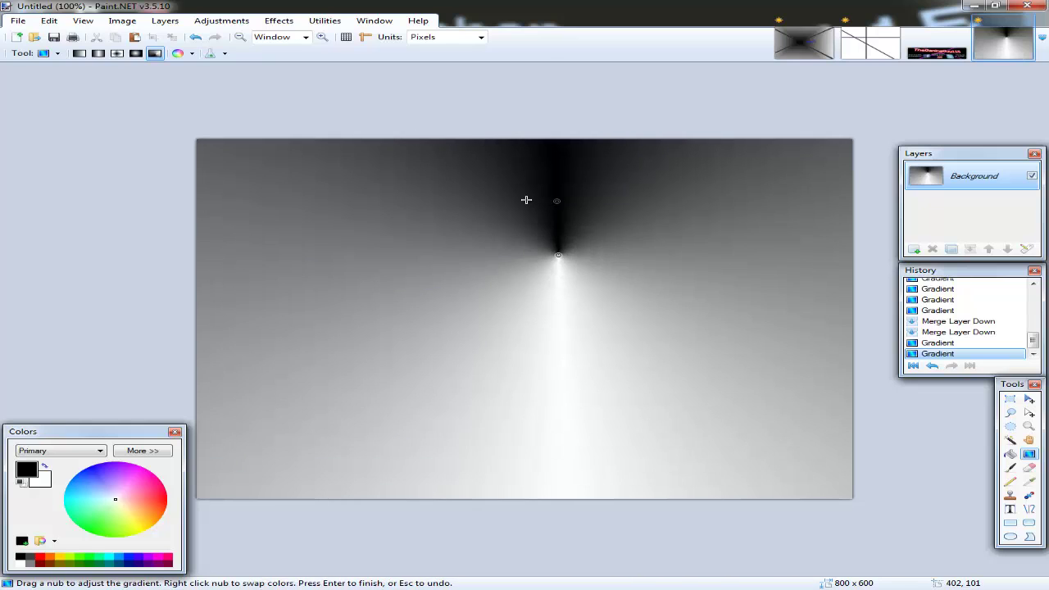